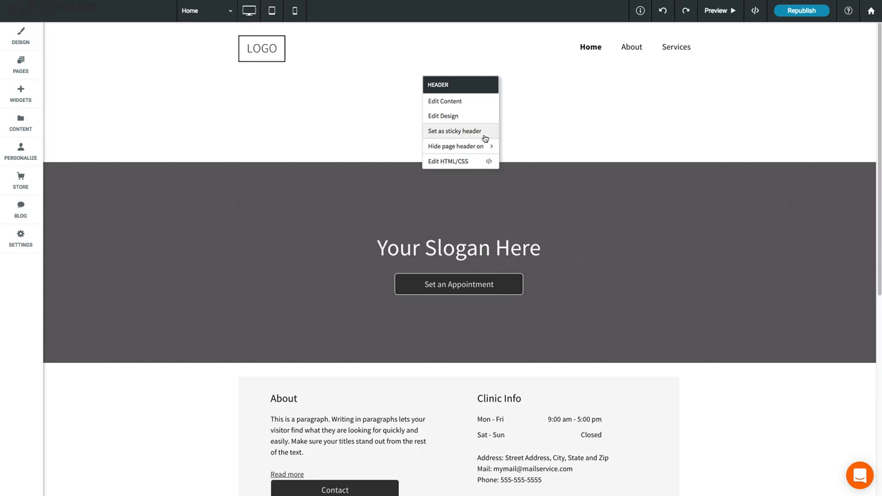
# Set the Home page header as sticky and switch to the mobile phone view
pyautogui.click(485, 135)
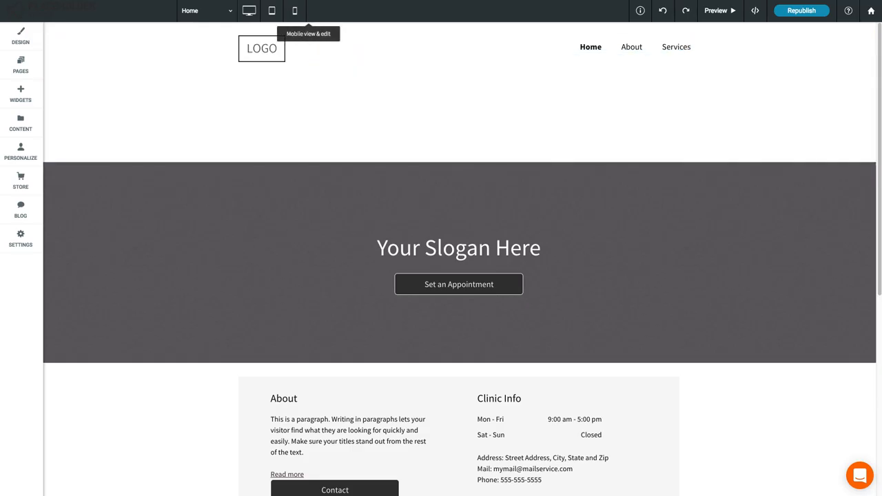
pyautogui.click(294, 11)
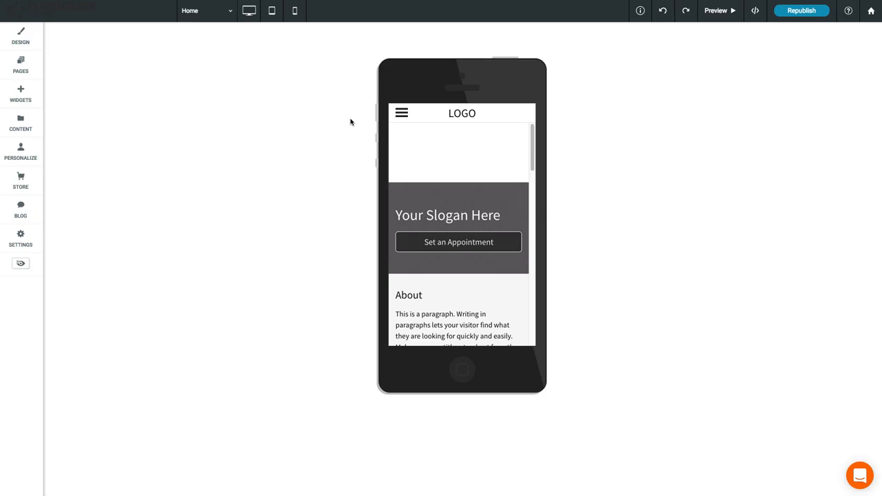
# Open the mobile navigation menu listing Home, About and Services
pyautogui.click(401, 113)
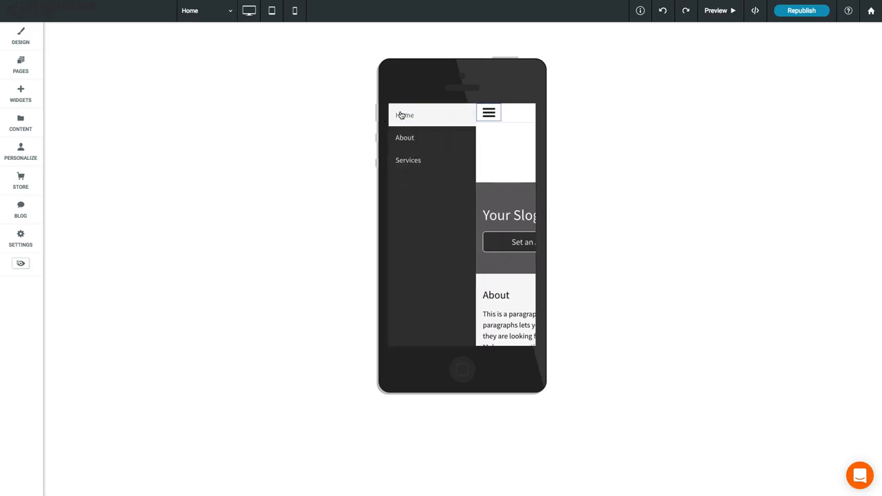
# Close the mobile navigation menu before the Tablet & Mobile Layout options appear
pyautogui.click(485, 113)
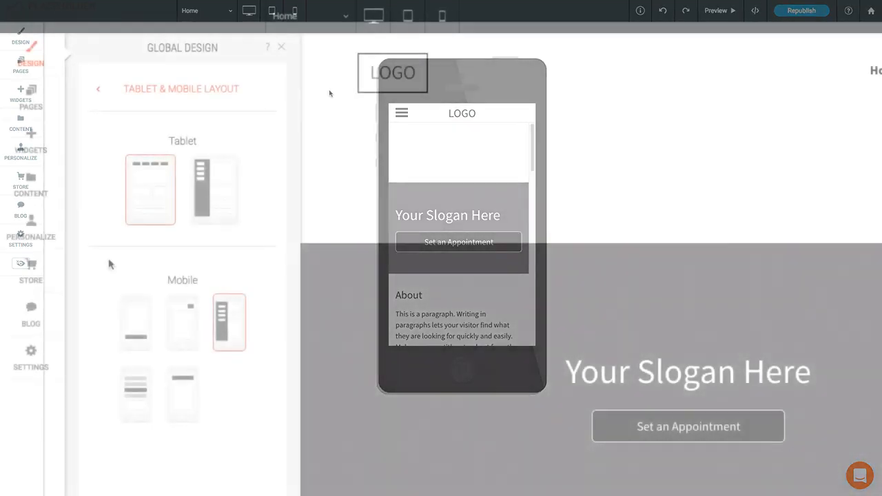